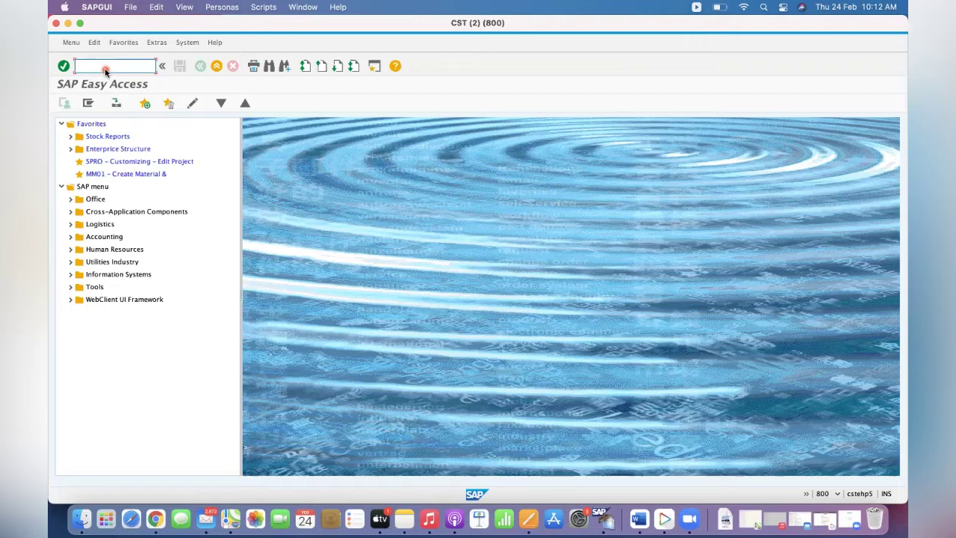
# Launch transaction MD01 to bring up the MRP Run screen for plant GKP1
pyautogui.write('MD')
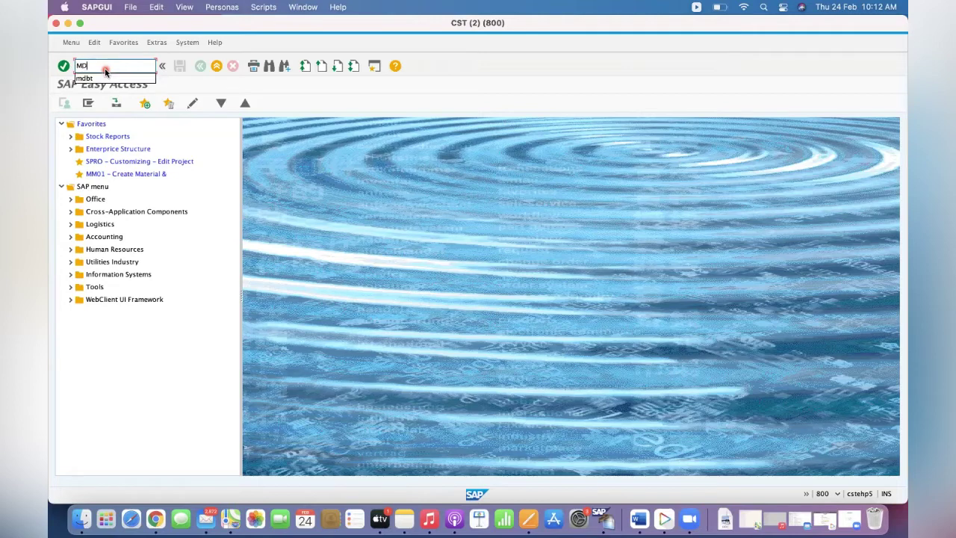
pyautogui.write('01')
pyautogui.press('Return')
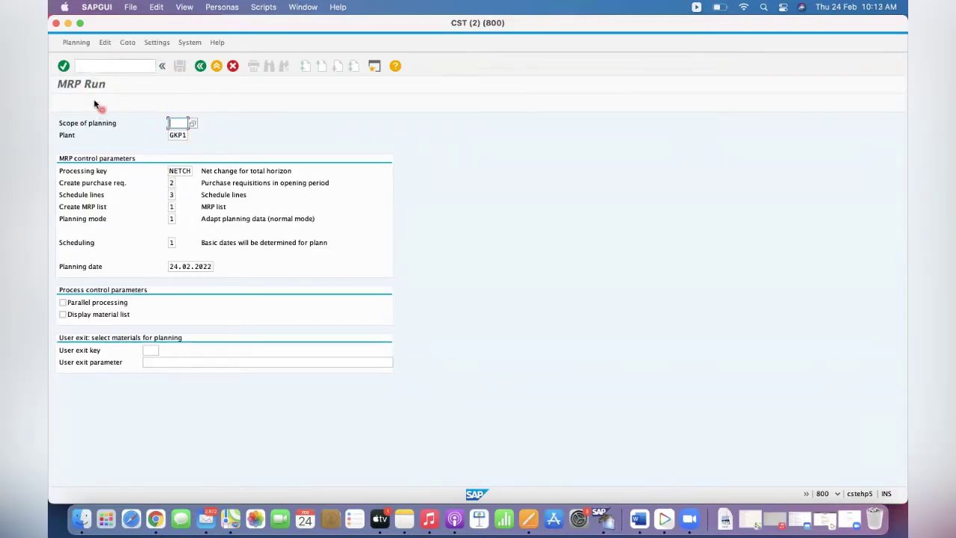
# Switch to transaction /NMDBT to list total planning variants for program RMMRP000
pyautogui.click(87, 66)
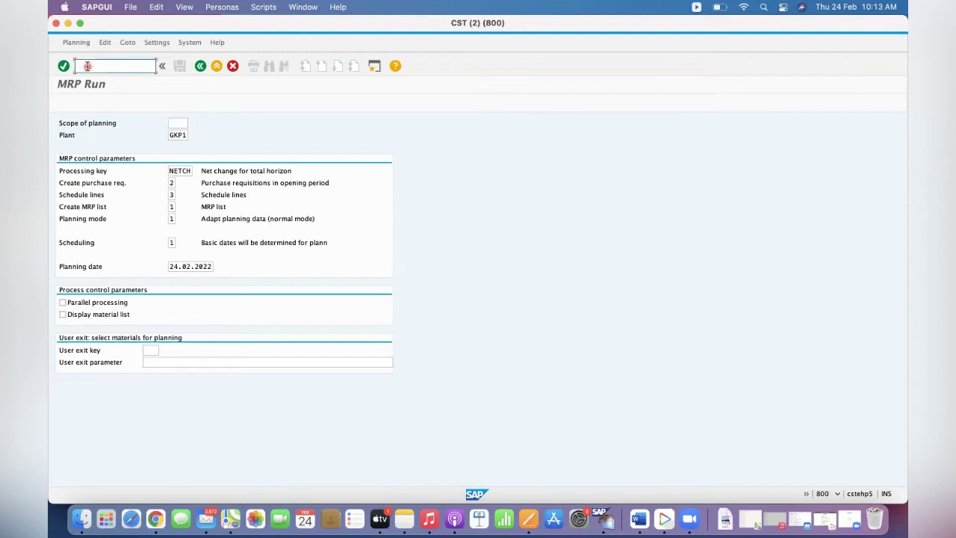
pyautogui.write('/')
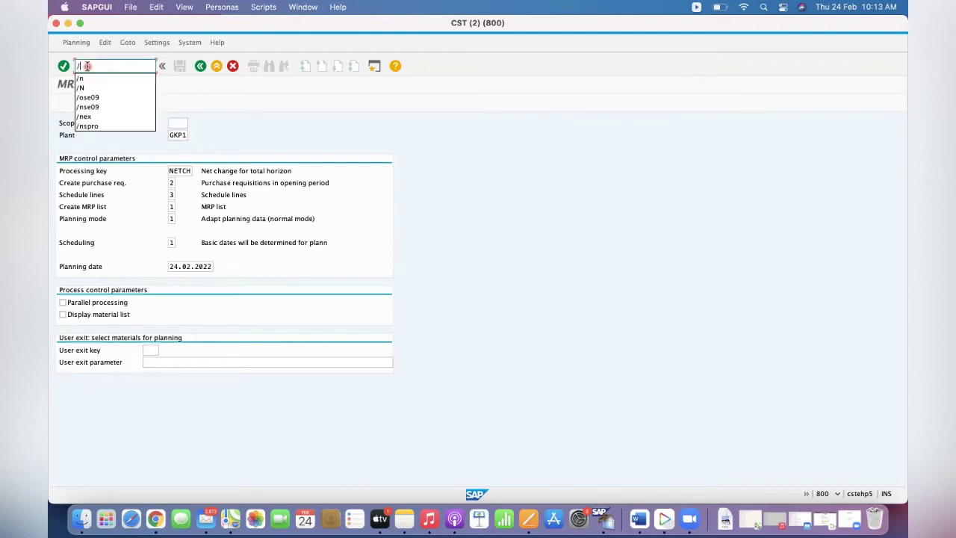
pyautogui.write('NMDB')
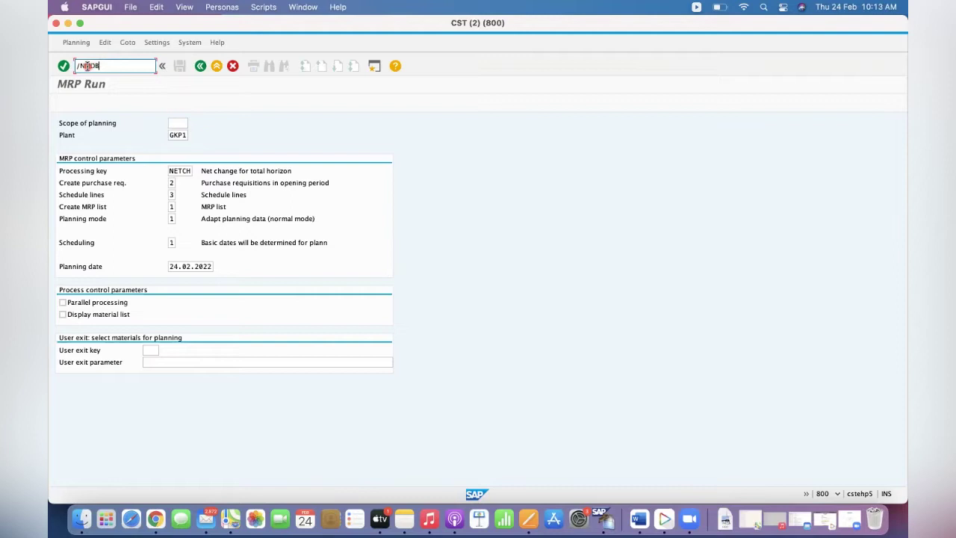
pyautogui.write('T')
pyautogui.press('Return')
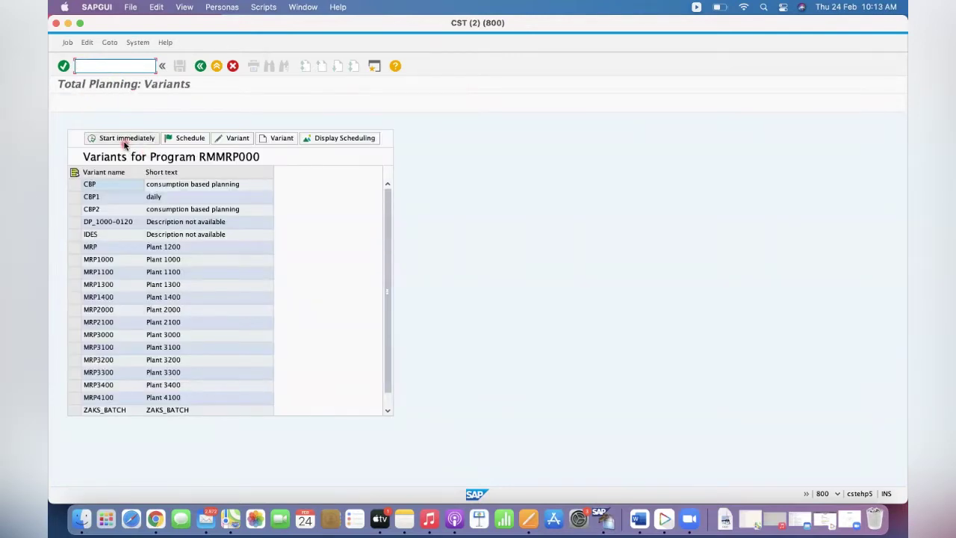
# Create new variant MRP_GKP1 and assign it to selection screen 1000
pyautogui.click(279, 139)
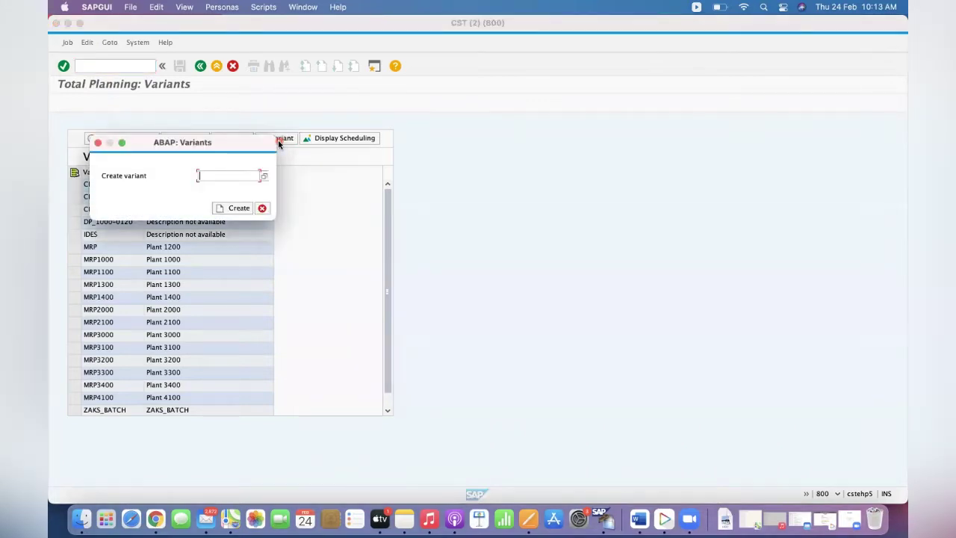
pyautogui.write('MRP')
pyautogui.write('_GKP1')
pyautogui.click(233, 208)
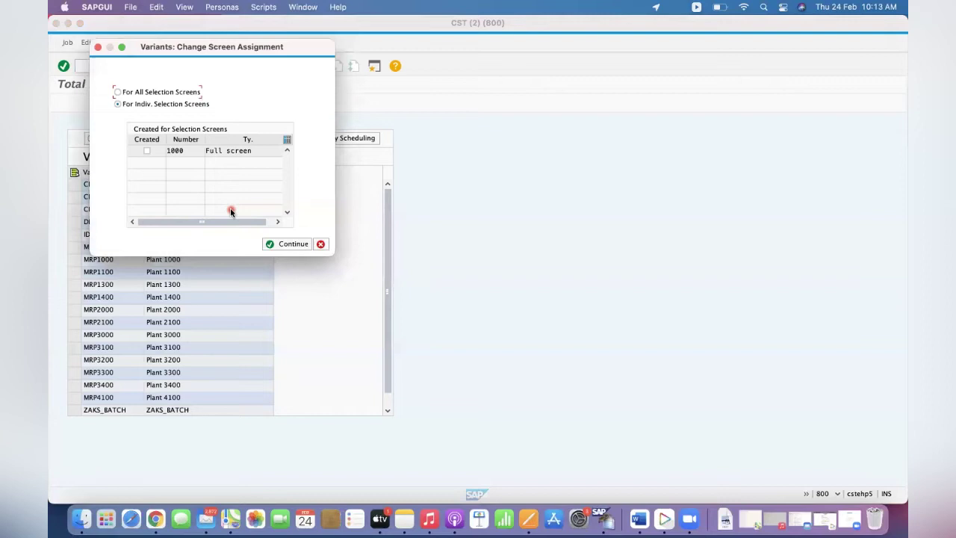
pyautogui.click(147, 151)
pyautogui.click(284, 236)
# Enter plant GKP1 and change schedule lines from 3 to 1 in the variant values
pyautogui.click(247, 174)
pyautogui.click(275, 244)
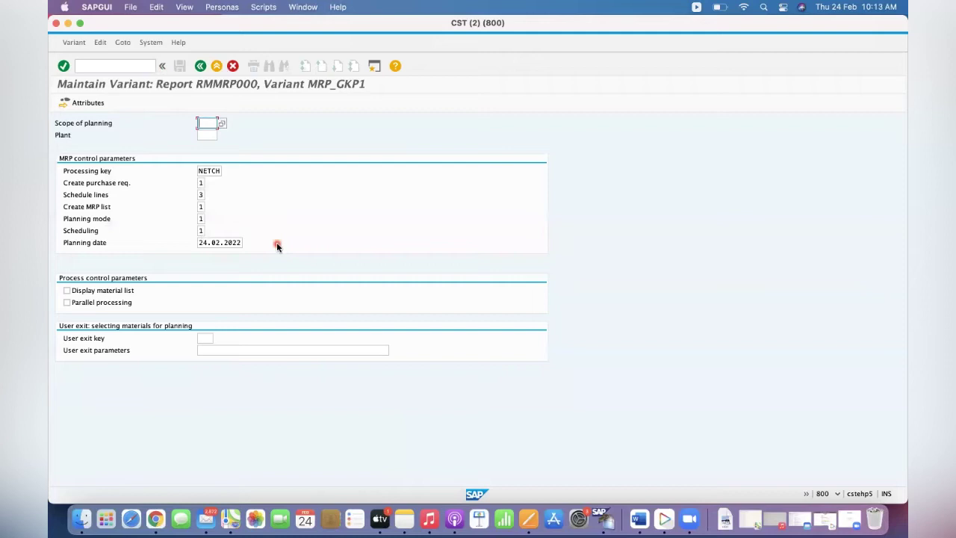
pyautogui.press('Tab')
pyautogui.write('GKP1')
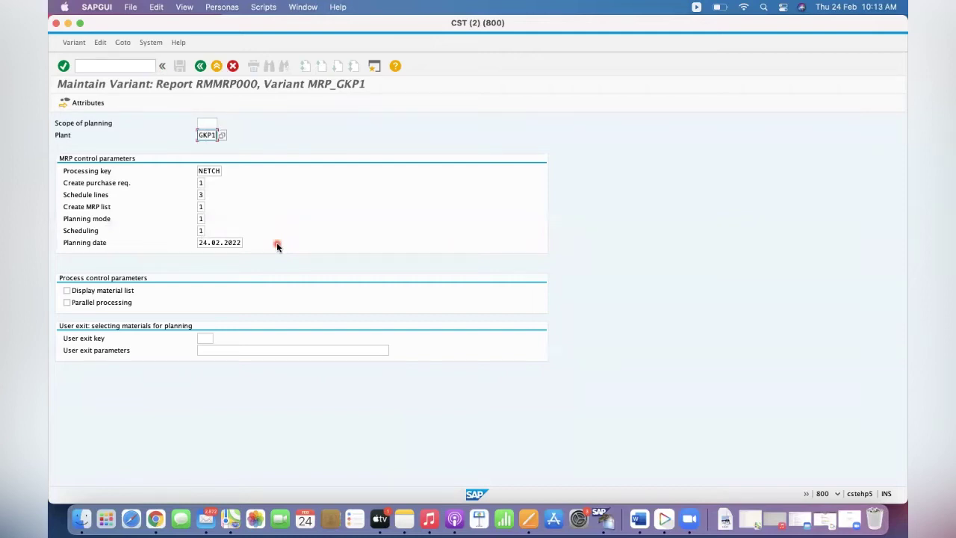
pyautogui.press('Tab')
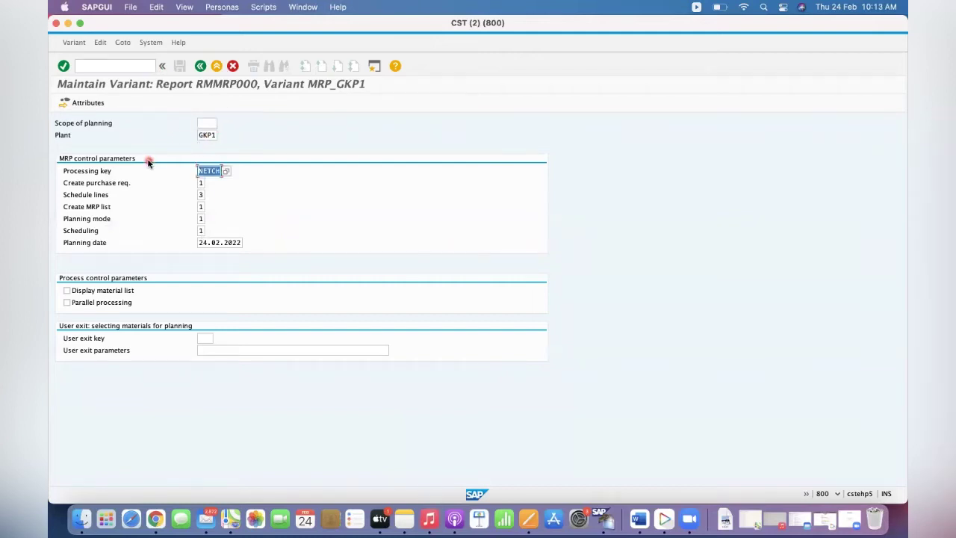
pyautogui.press('Tab')
pyautogui.press('Tab')
pyautogui.write('1')
pyautogui.press('Tab')
pyautogui.press('Tab')
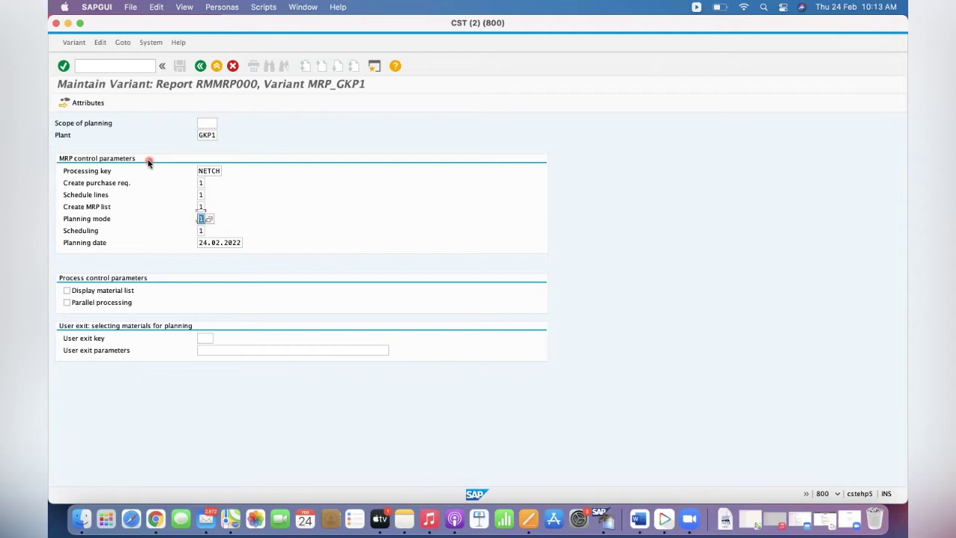
pyautogui.press('Tab')
pyautogui.press('Tab')
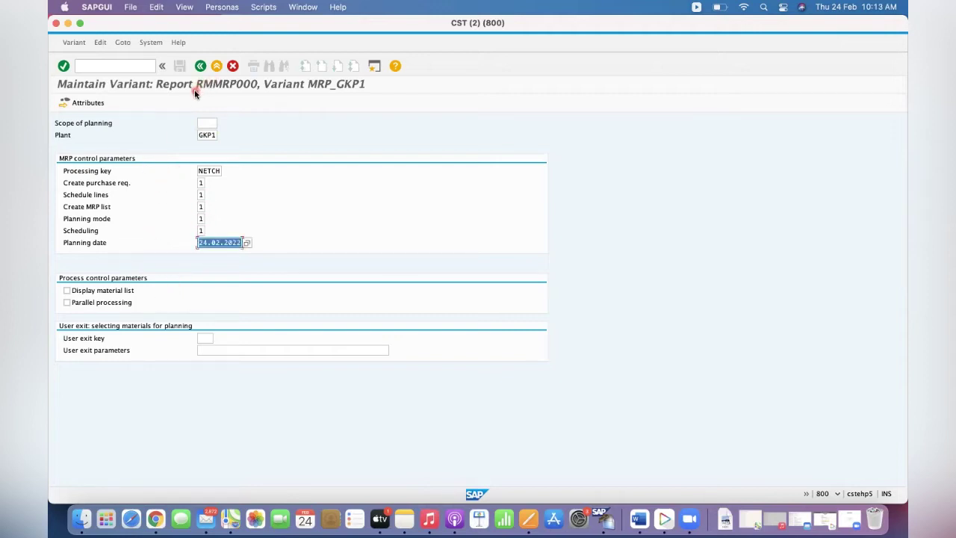
pyautogui.click(87, 103)
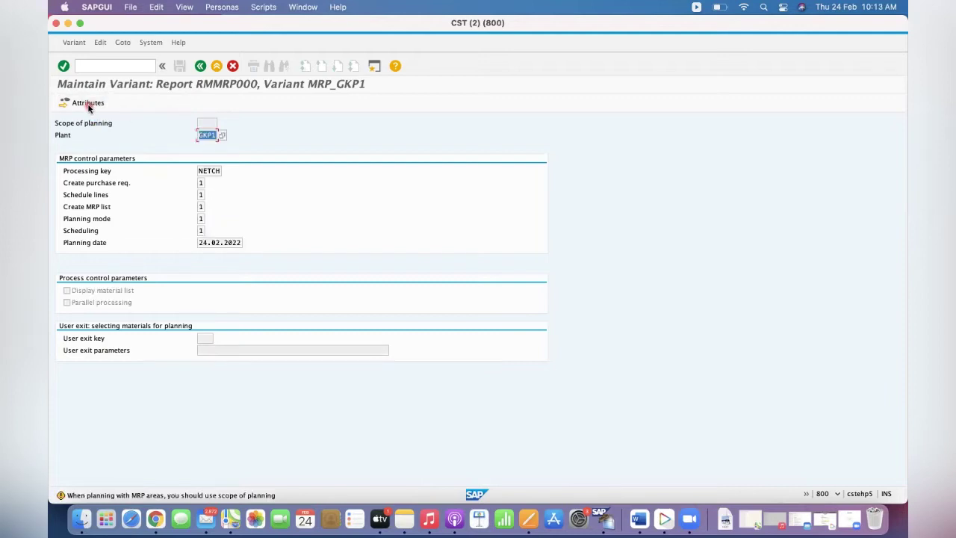
# Describe the variant as 'MRP Run for GKP1 Plant' and list the planning date's selection variable types
pyautogui.click(88, 106)
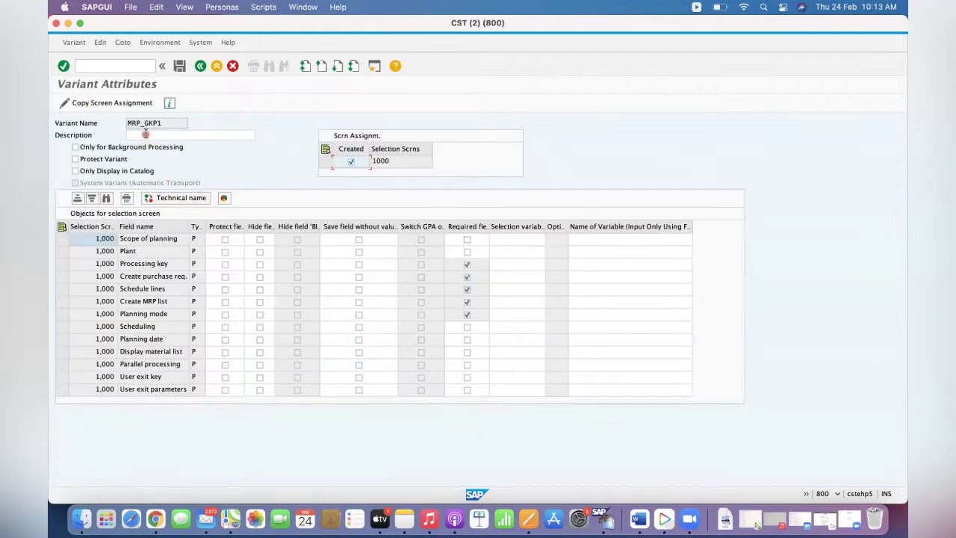
pyautogui.click(146, 134)
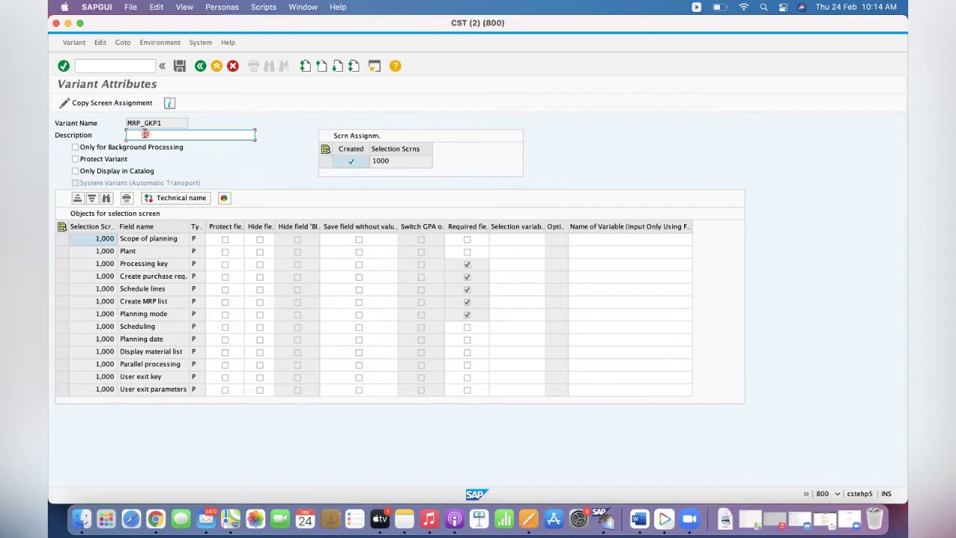
pyautogui.press('XF86AudioMute')
pyautogui.press('XF86AudioRaiseVolume')
pyautogui.write('MRP R')
pyautogui.write('un for GKP')
pyautogui.write('1 Plant')
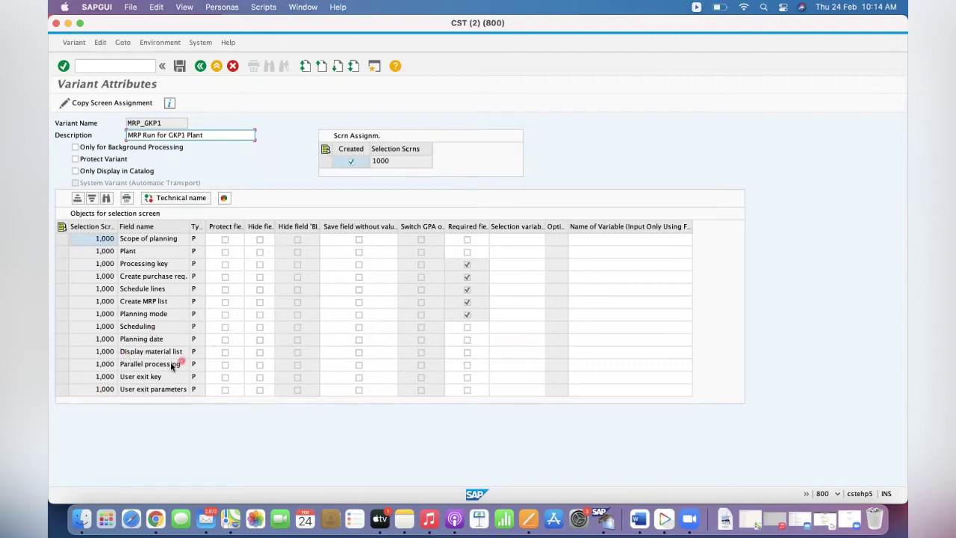
pyautogui.click(511, 343)
pyautogui.click(542, 341)
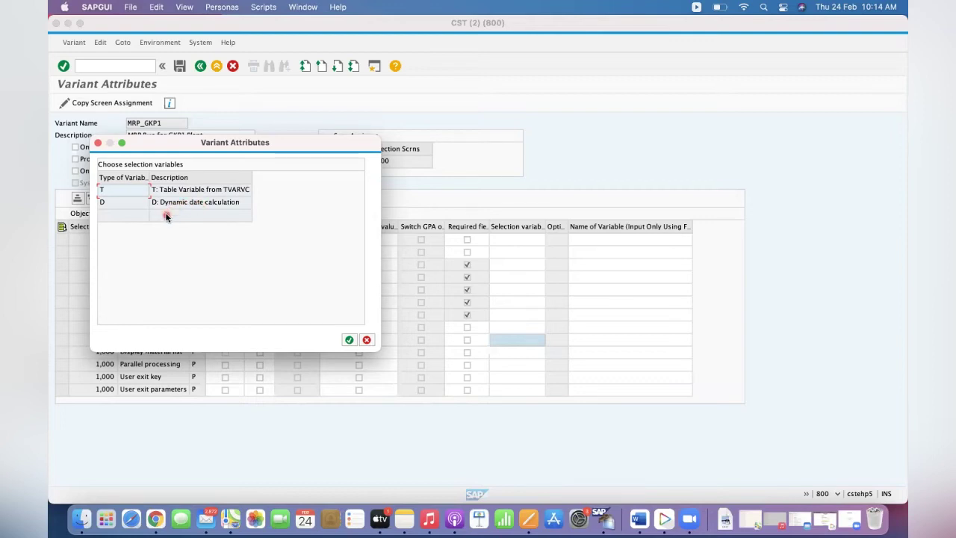
# Set the planning date to dynamic date calculation (D) using the Current Date variable
pyautogui.click(184, 203)
pyautogui.doubleClick(184, 204)
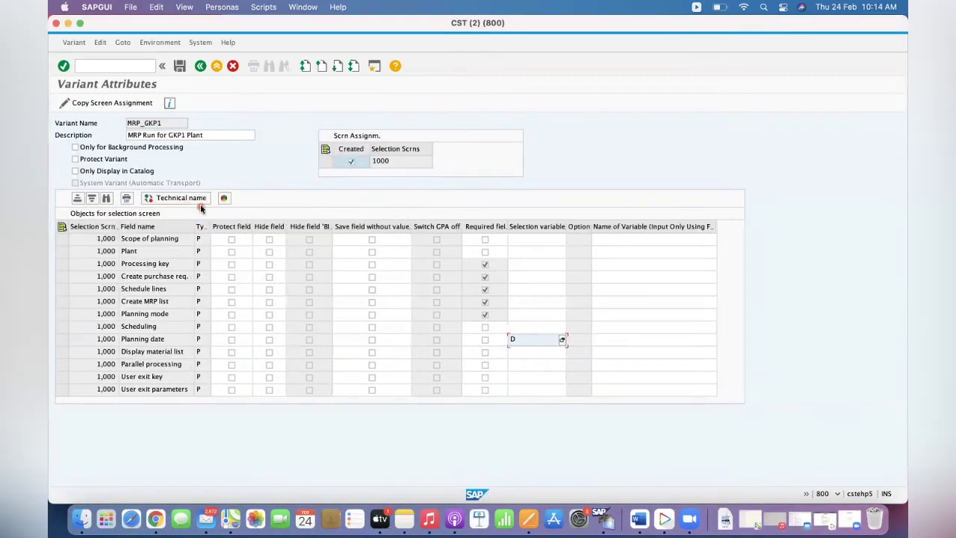
pyautogui.click(609, 340)
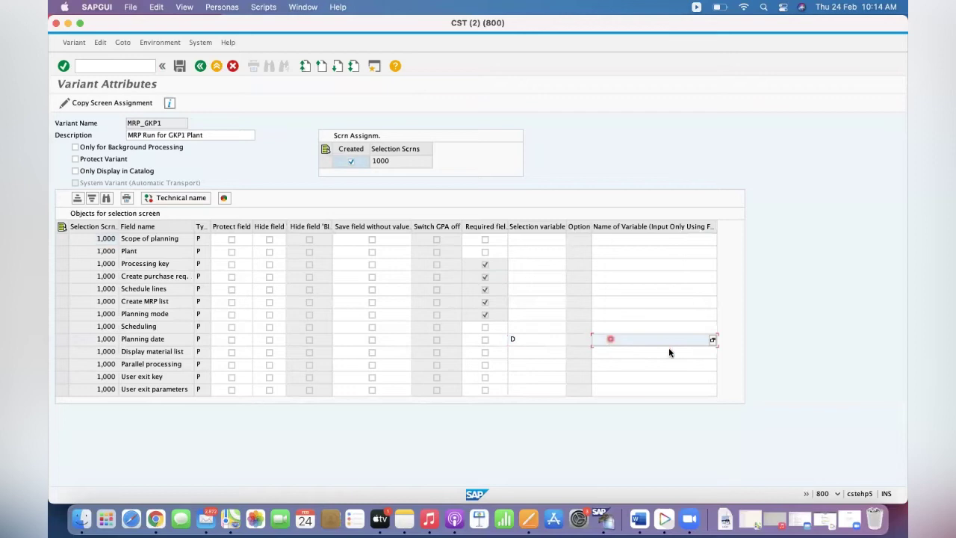
pyautogui.click(712, 342)
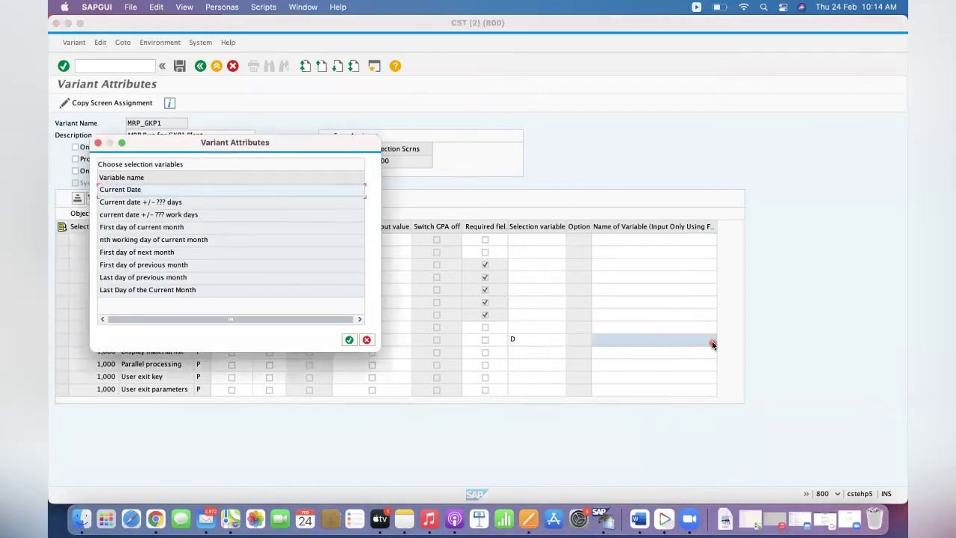
pyautogui.doubleClick(124, 192)
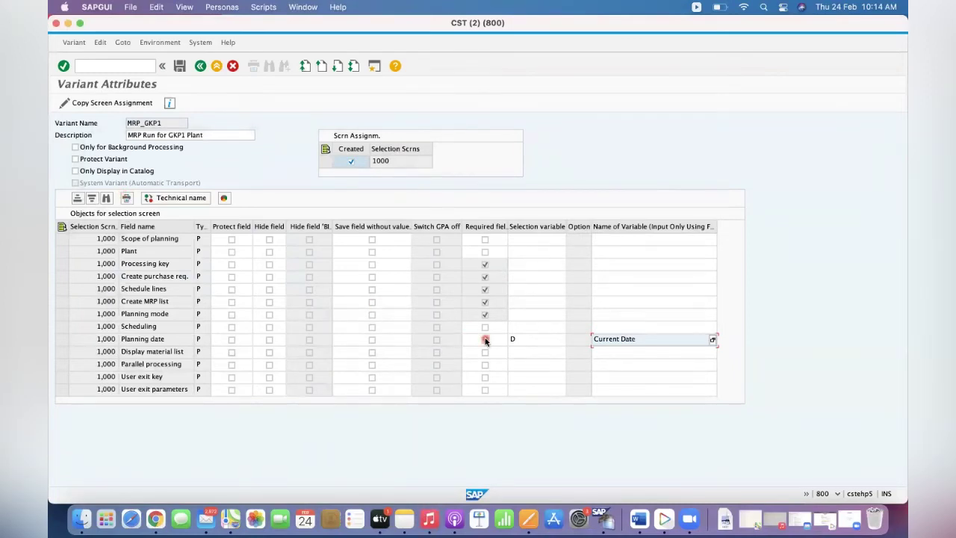
# Toggle the planning date's required flag on and off, then reopen the date variable list
pyautogui.click(484, 342)
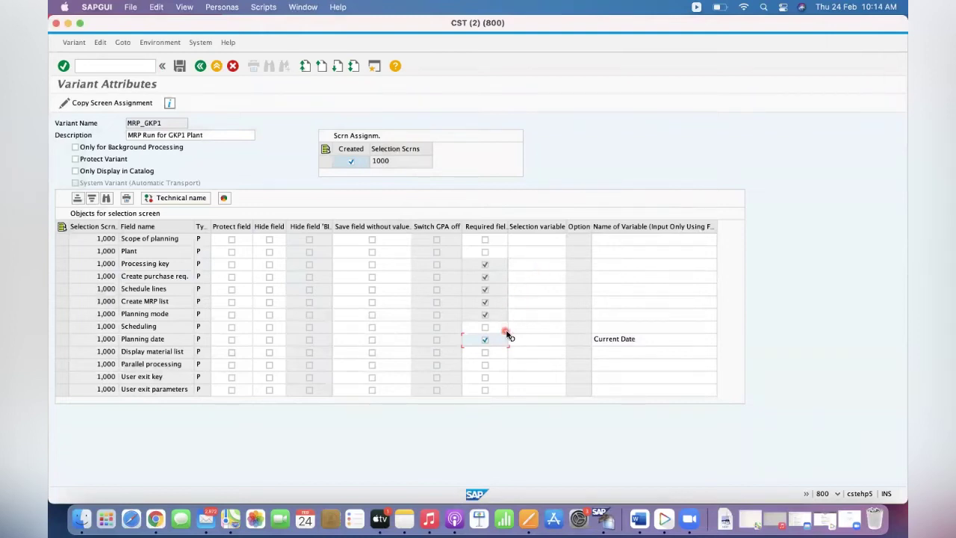
pyautogui.click(485, 341)
pyautogui.click(485, 342)
pyautogui.click(538, 340)
pyautogui.click(646, 341)
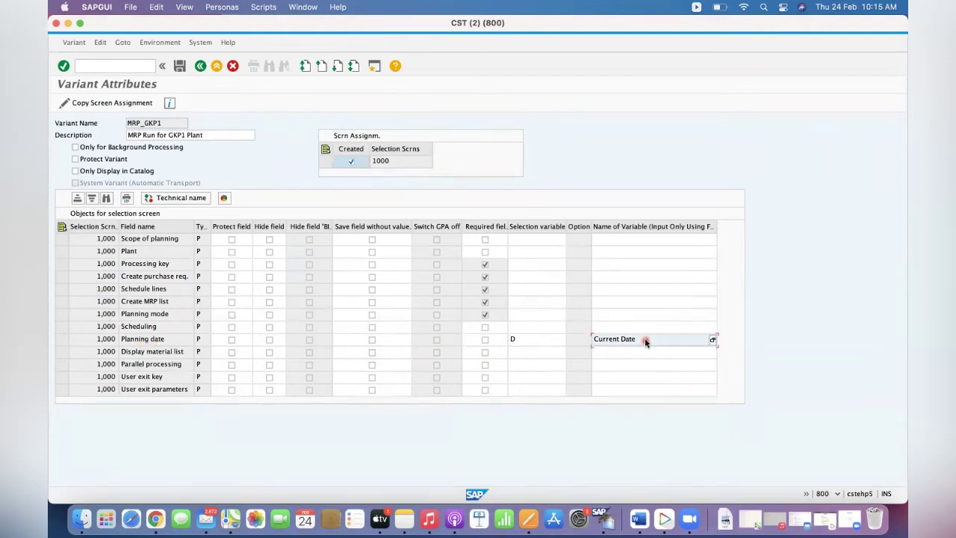
pyautogui.click(712, 340)
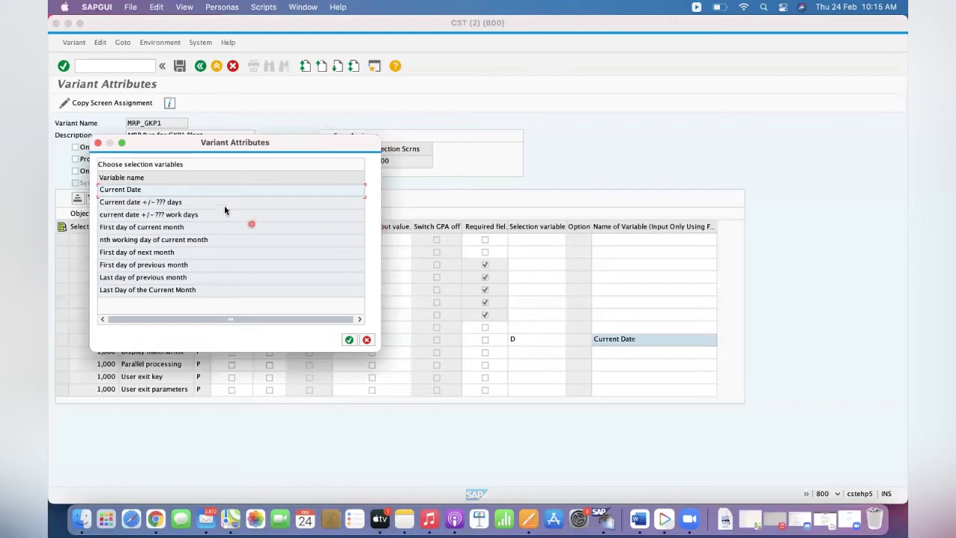
# Close the date variable list unchanged and save variant MRP_GKP1
pyautogui.click(365, 341)
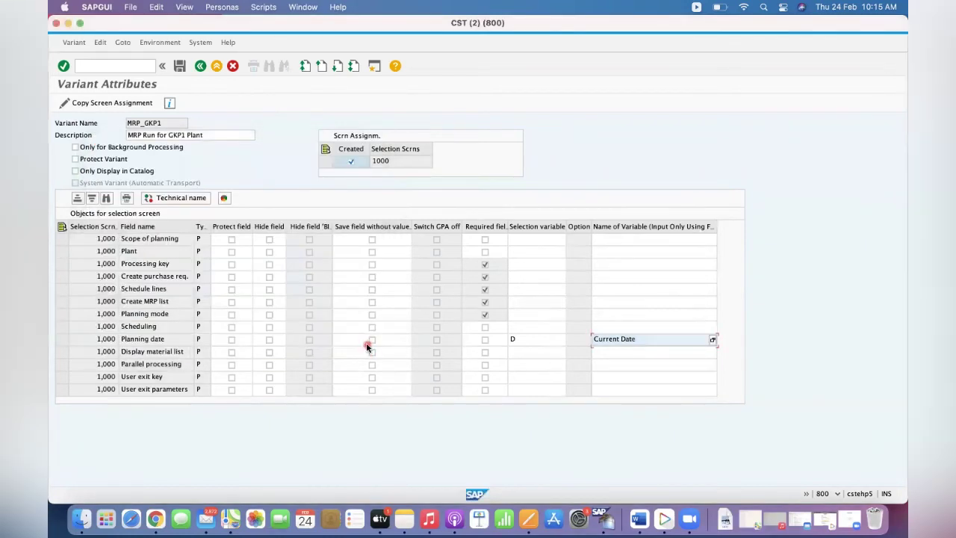
pyautogui.click(179, 66)
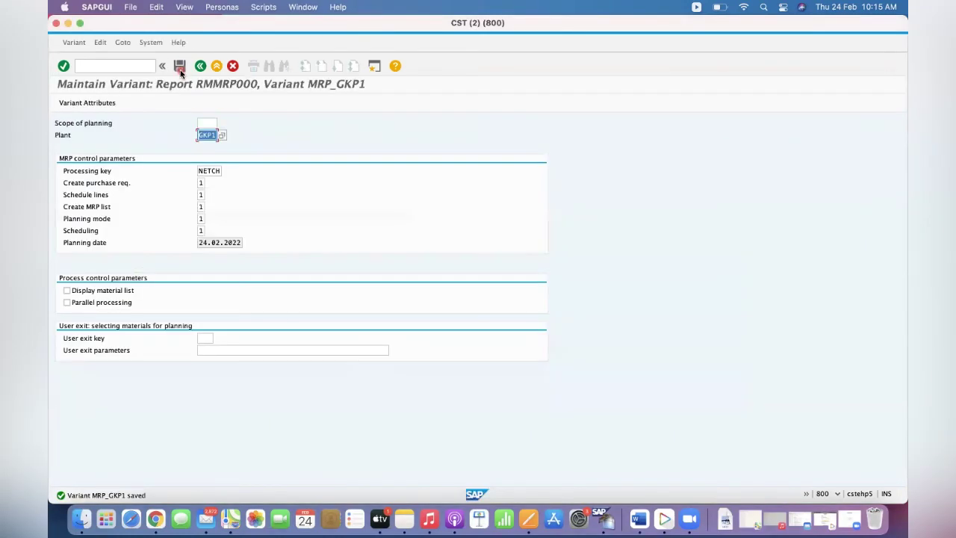
pyautogui.click(140, 475)
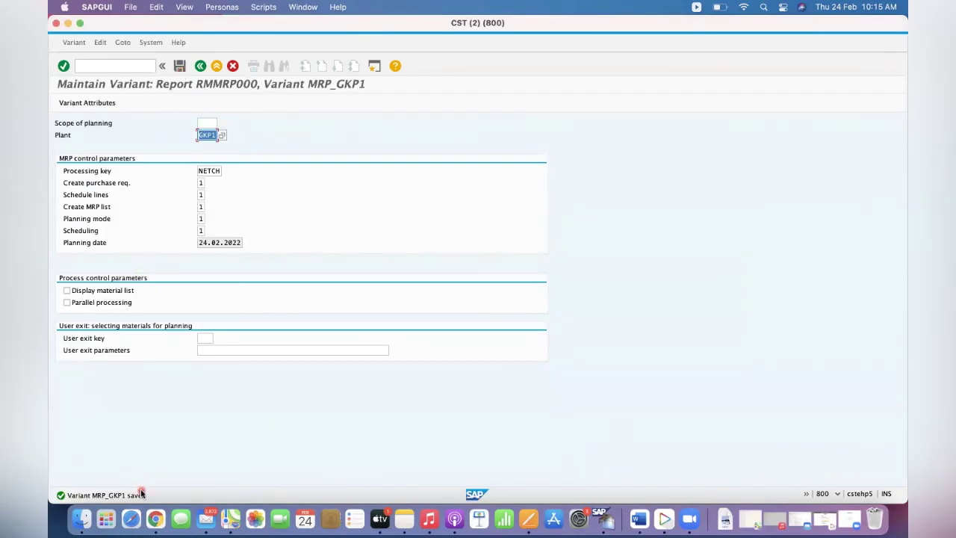